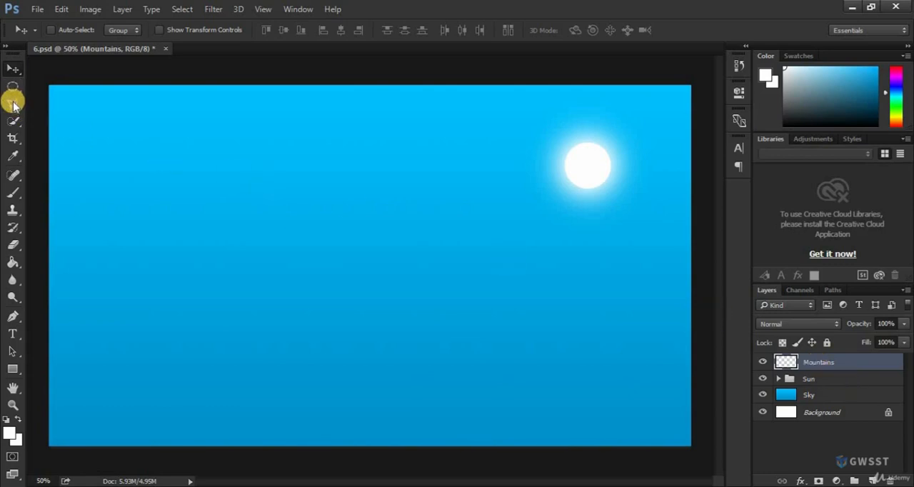
Outline a jagged mountain range across the lower half of the canvas with the Polygonal Lasso, closing the selection around the bottom edge.
mouse_move(13, 104)
left_mouse_down()
mouse_move(47, 104)
mouse_move(55, 115)
left_mouse_up()
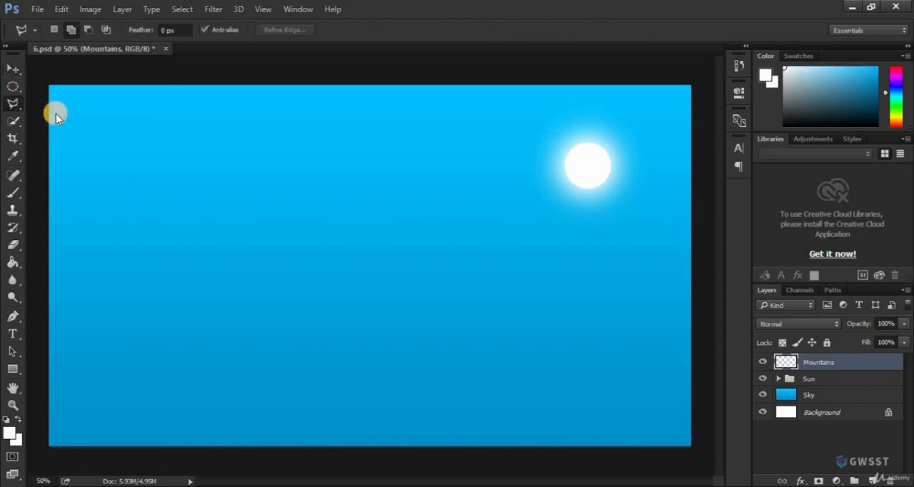
left_click(40, 280)
left_click(68, 233)
left_click(82, 243)
left_click(87, 261)
left_click(116, 304)
left_click(123, 326)
left_click(135, 323)
left_click(151, 342)
left_click(172, 315)
left_click(191, 329)
left_click(219, 271)
left_click(256, 249)
left_click(270, 271)
left_click(297, 289)
left_click(311, 314)
left_click(327, 319)
left_click(361, 377)
left_click(386, 370)
left_click(433, 286)
left_click(439, 292)
left_click(453, 283)
left_click(491, 323)
left_click(523, 316)
left_click(557, 349)
left_click(576, 319)
left_click(601, 321)
left_click(606, 294)
left_click(634, 295)
left_click(657, 252)
left_click(681, 271)
left_click(696, 311)
left_click(706, 431)
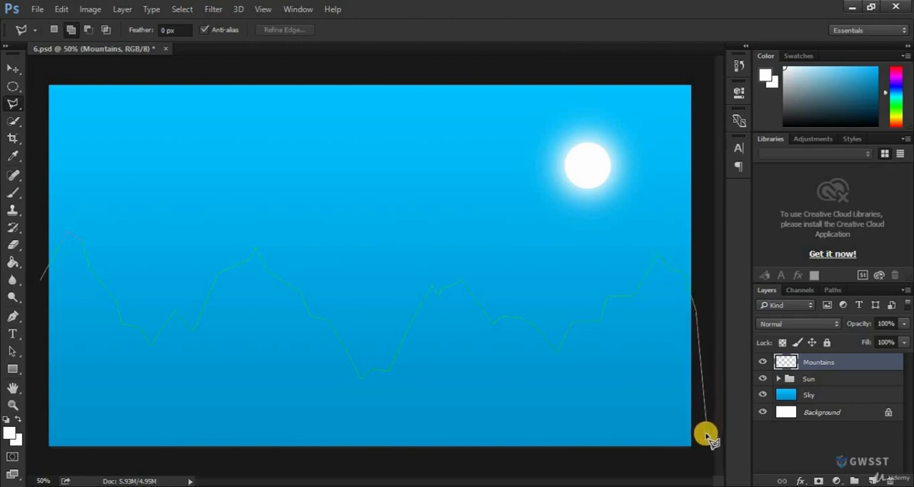
left_click(698, 463)
left_click(545, 446)
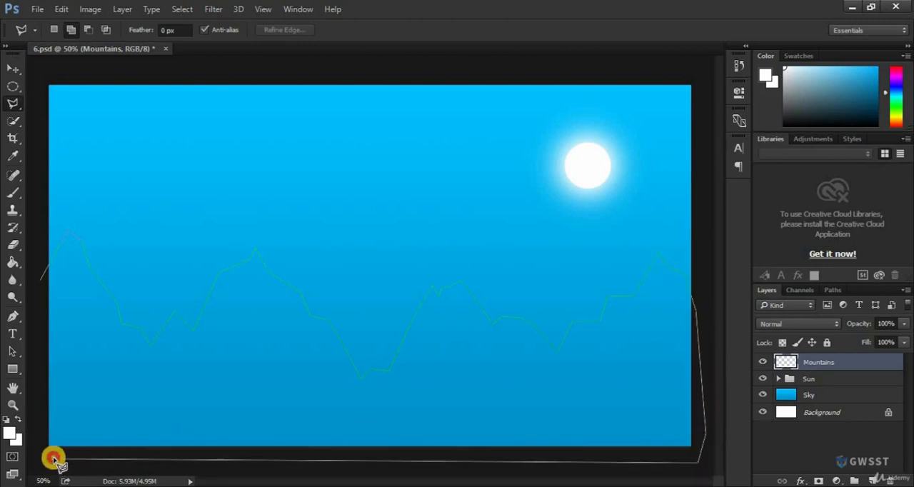
left_click(39, 455)
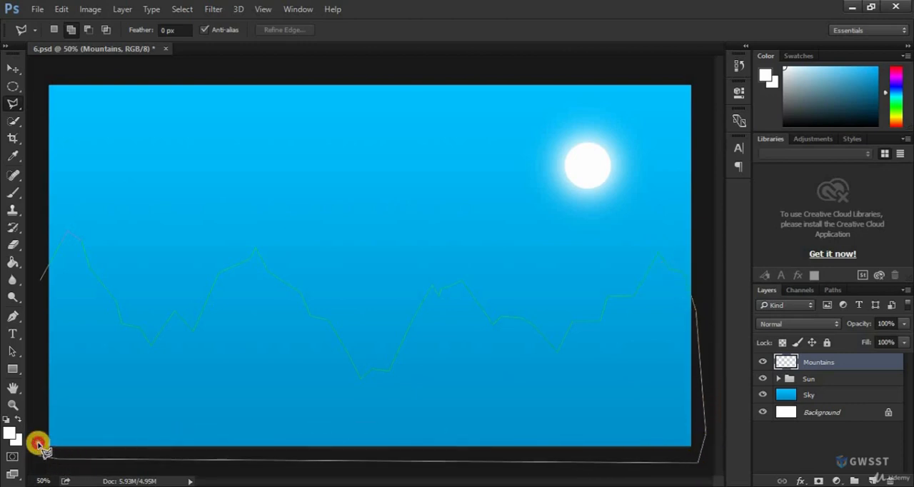
left_click(41, 283)
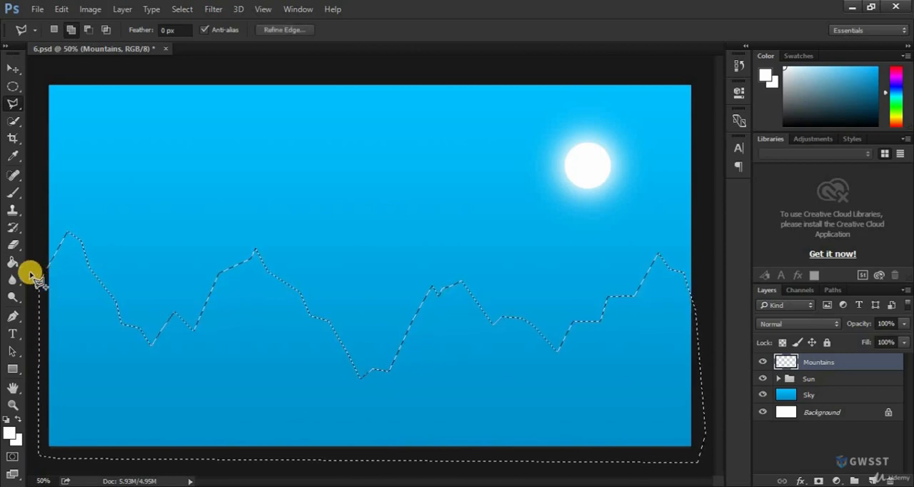
Fill the mountain selection on the Mountains layer with very dark brown #130600 using the Paint Bucket.
left_click(15, 263)
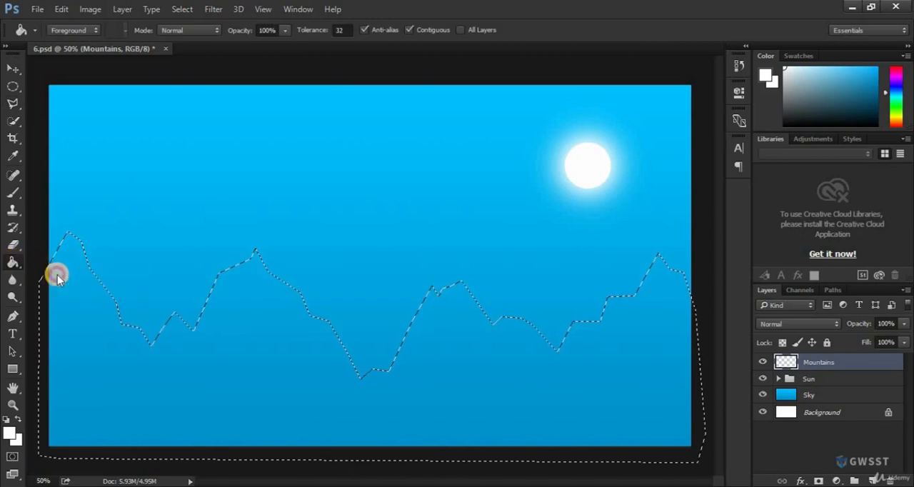
left_click(9, 434)
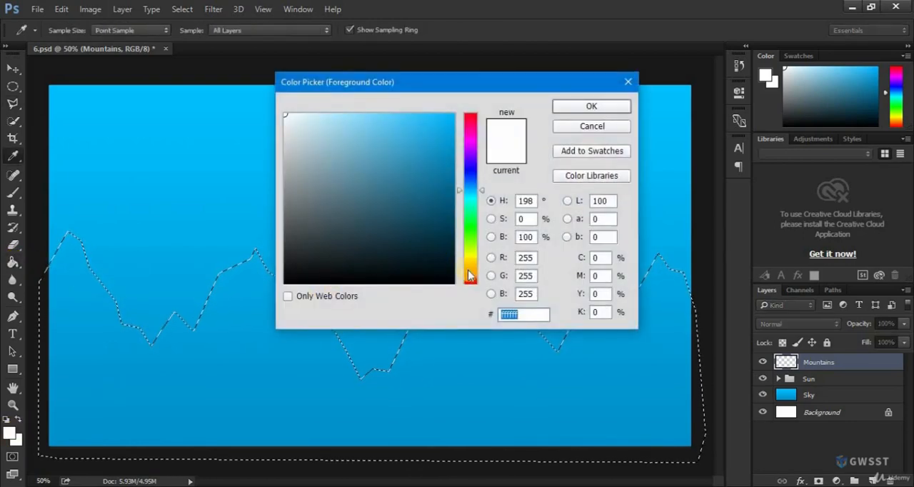
left_click(468, 276)
left_click(451, 269)
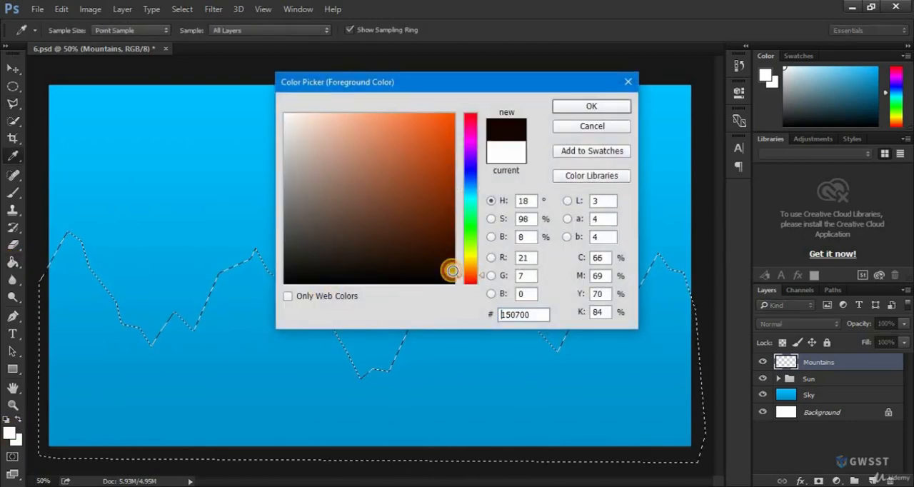
left_click(587, 106)
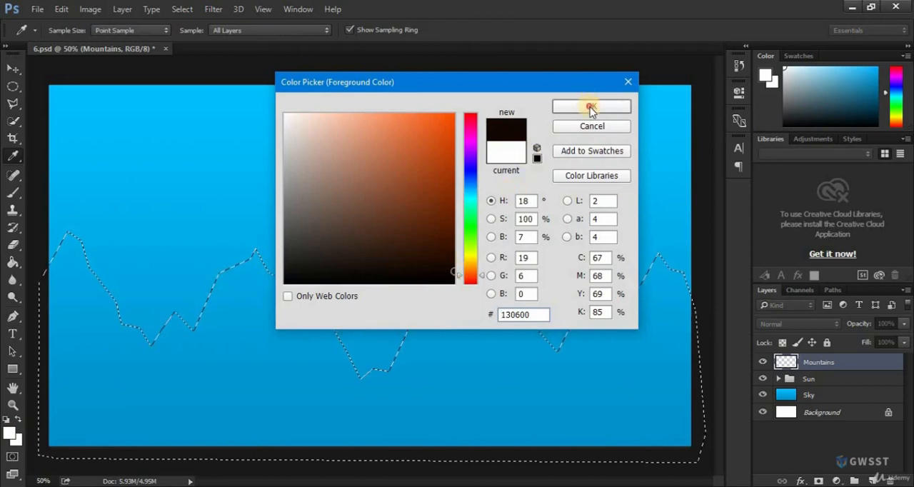
key("g")
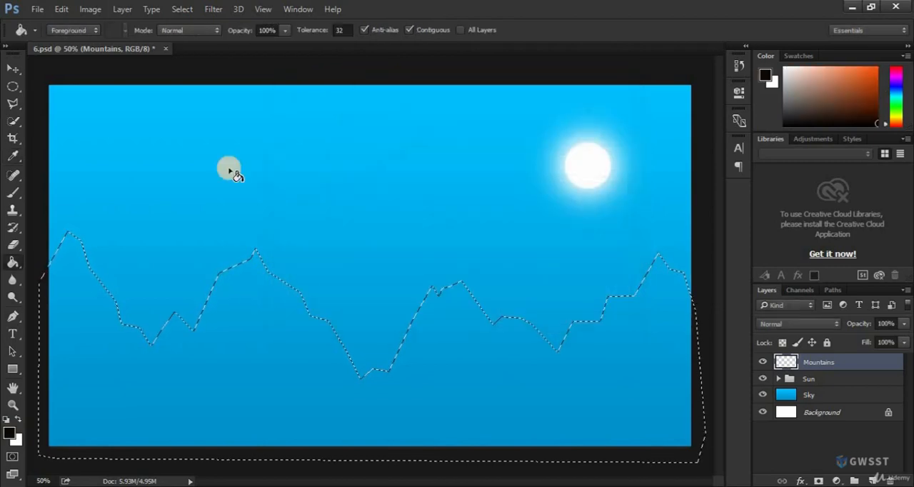
left_click(219, 349)
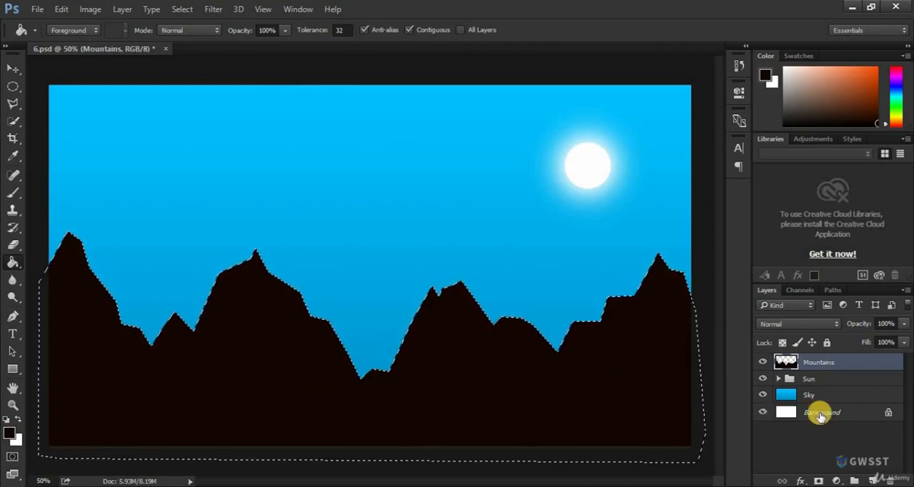
Add a new layer named Mountains Shade above the Mountains layer.
left_click(872, 480)
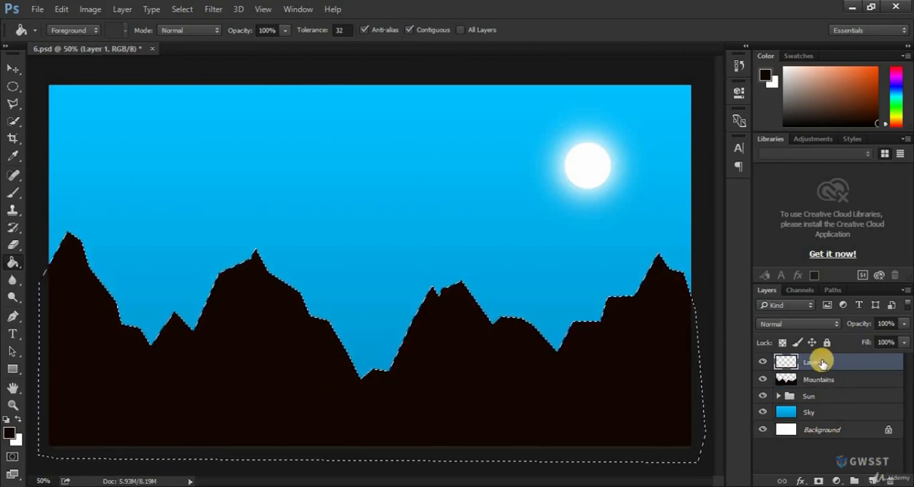
double_click(823, 363)
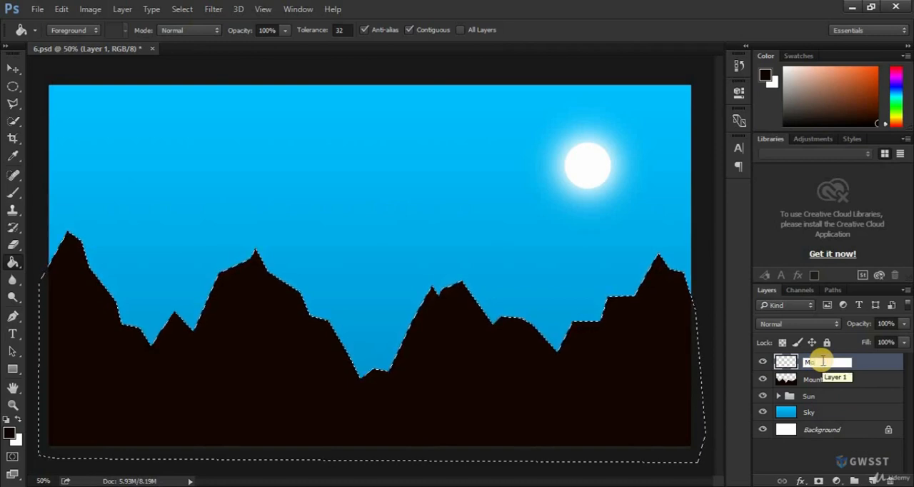
type("Mountains Sha")
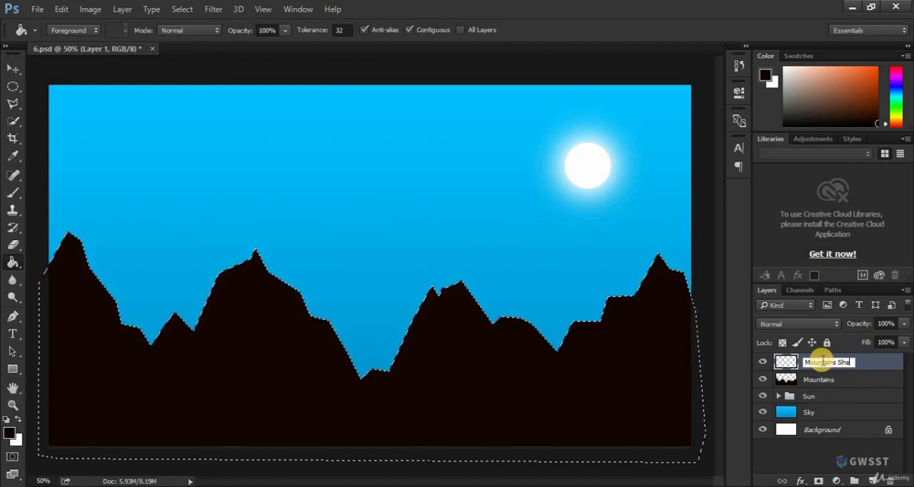
type("de")
key("Return")
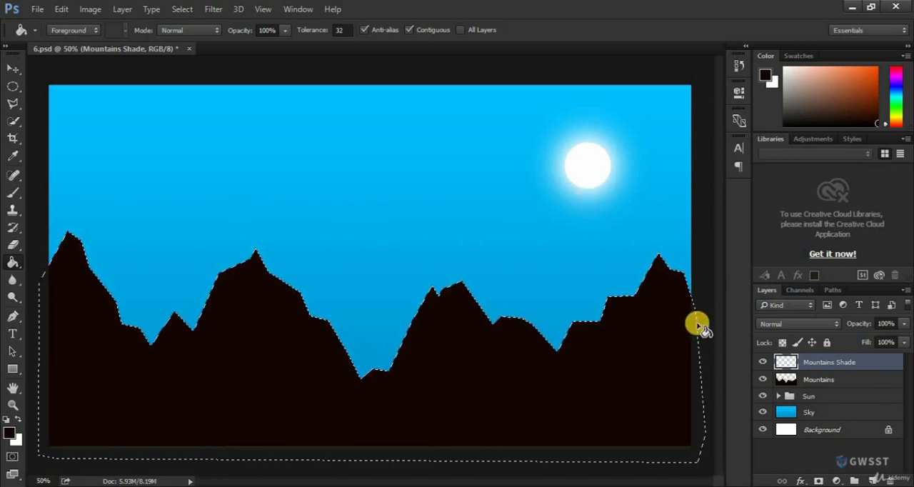
left_click(762, 379)
left_click(762, 361)
left_click(760, 360)
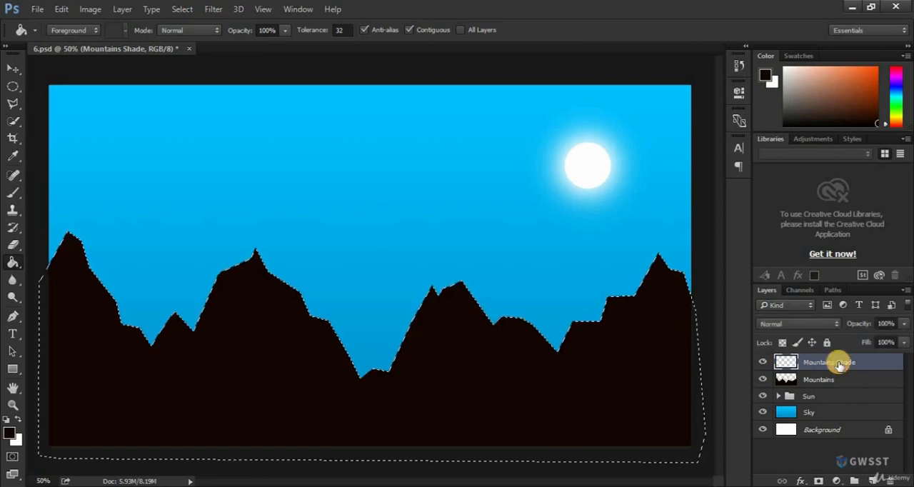
Pick a bright orange foreground colour at hue 34 and paint soft shading along the mountain ridges with a 600 px brush.
left_click(9, 432)
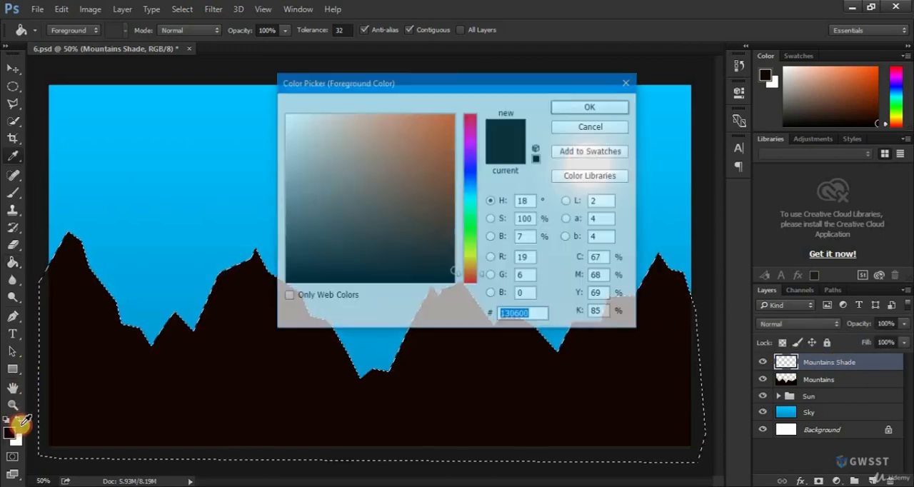
left_click(473, 266)
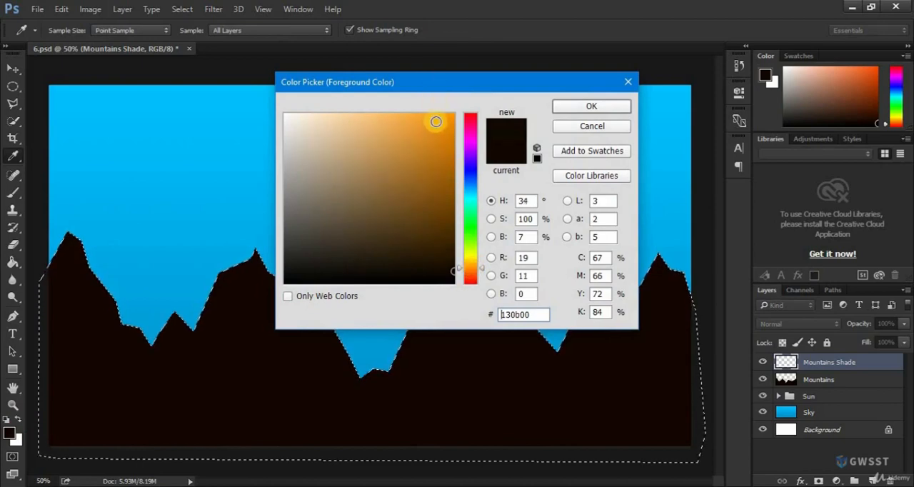
left_click_drag(433, 123, 459, 107)
left_click(591, 106)
key("g")
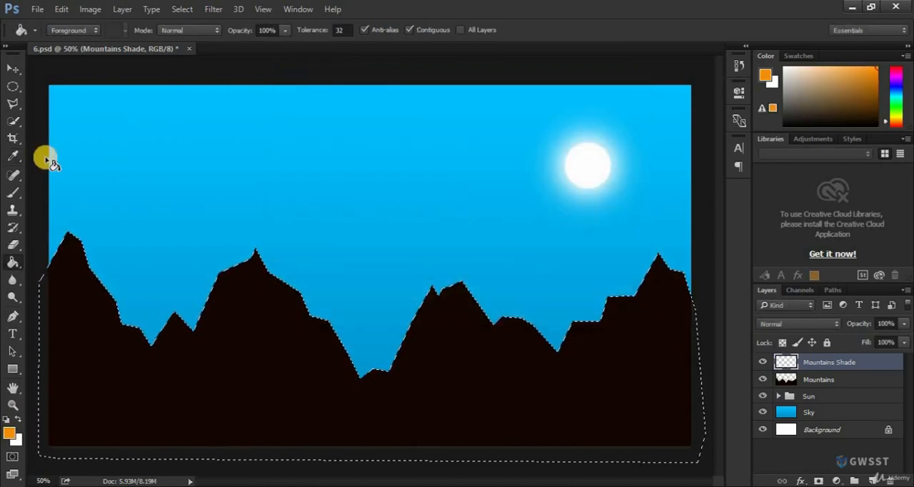
left_click_drag(13, 193, 57, 192)
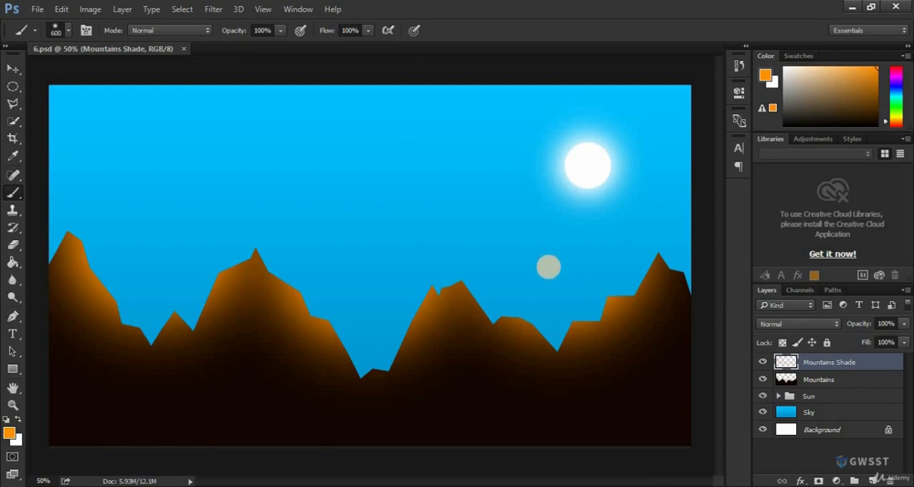
Hide and show the Mountains Shade, Mountains, Sun and Sky layers in turn to examine what each contributes.
left_click(763, 364)
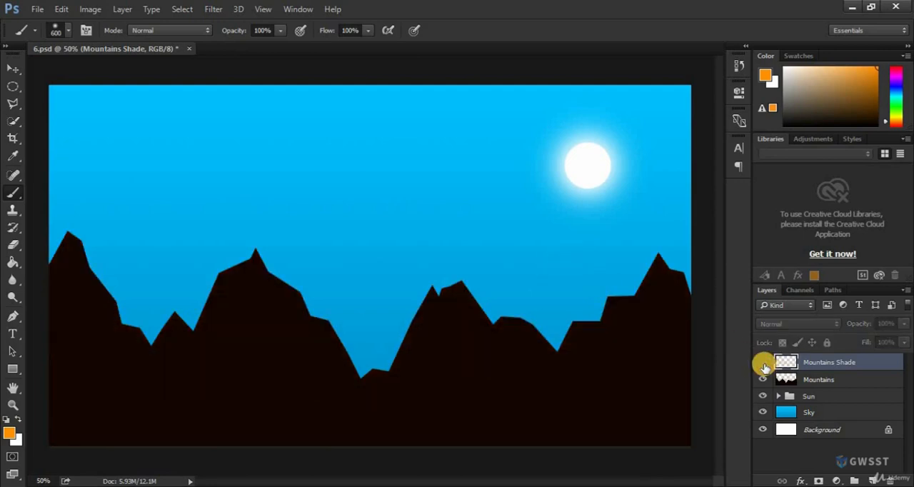
left_click(764, 364)
left_click(764, 379)
left_click(763, 379)
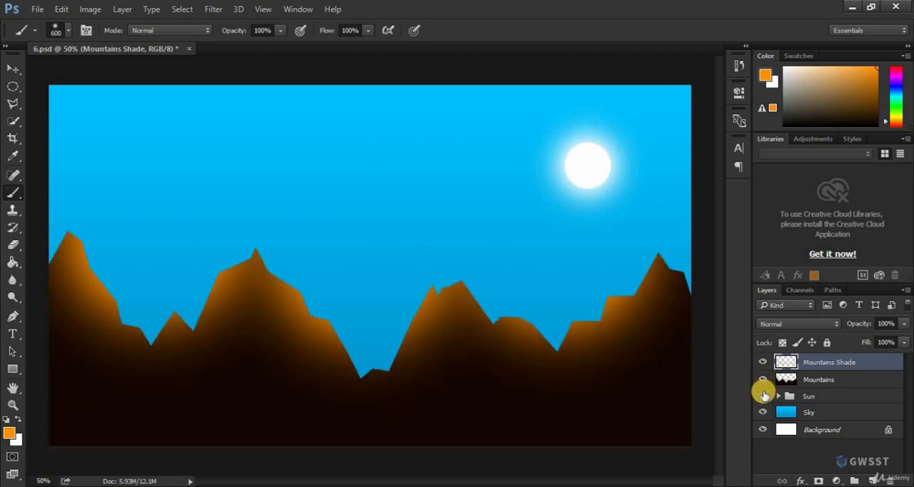
left_click(762, 396)
left_click(763, 397)
left_click(761, 413)
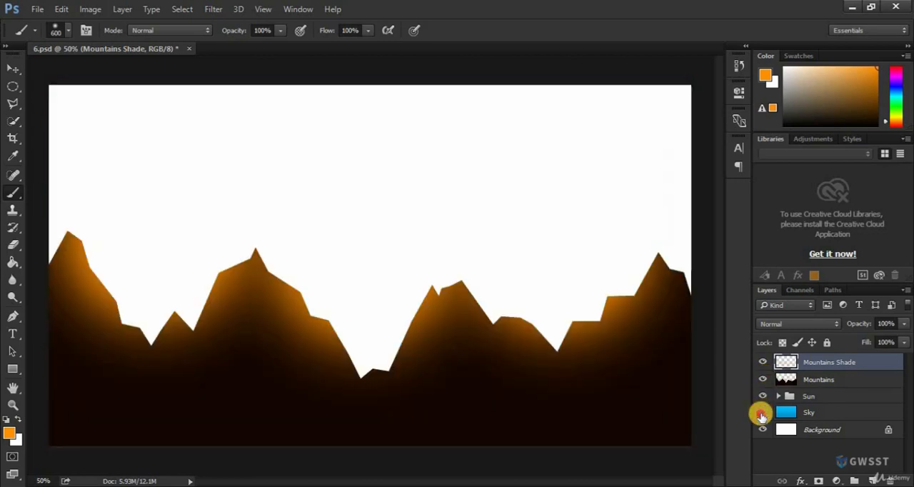
left_click(762, 413)
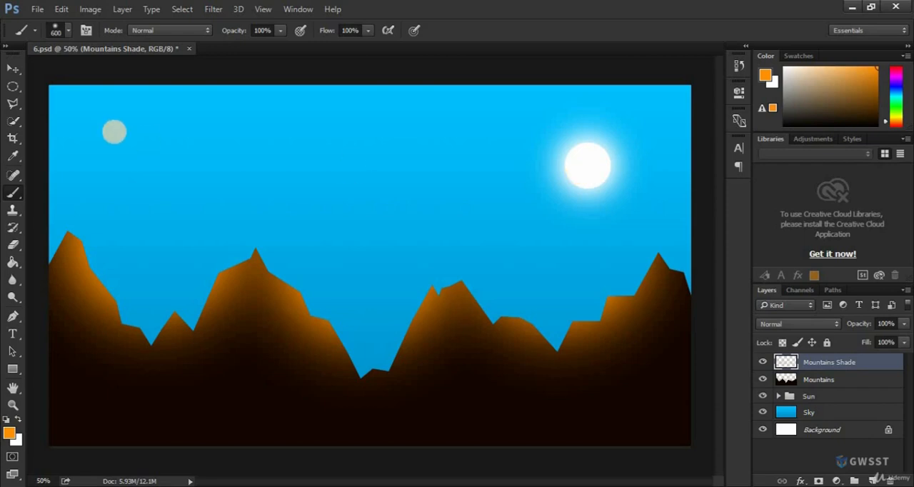
Select a facet on the far side of the rightmost peak with the Polygonal Lasso, erase its orange shading and deselect.
left_click(11, 105)
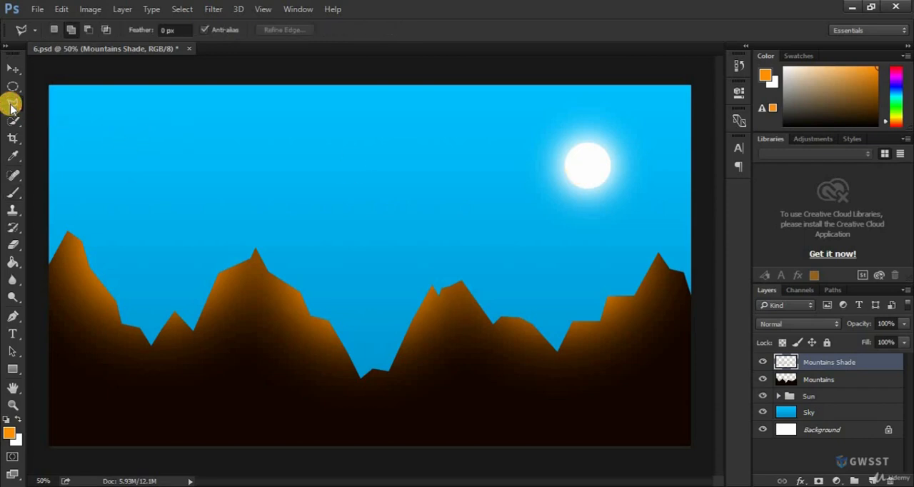
right_click(11, 104)
left_click(45, 115)
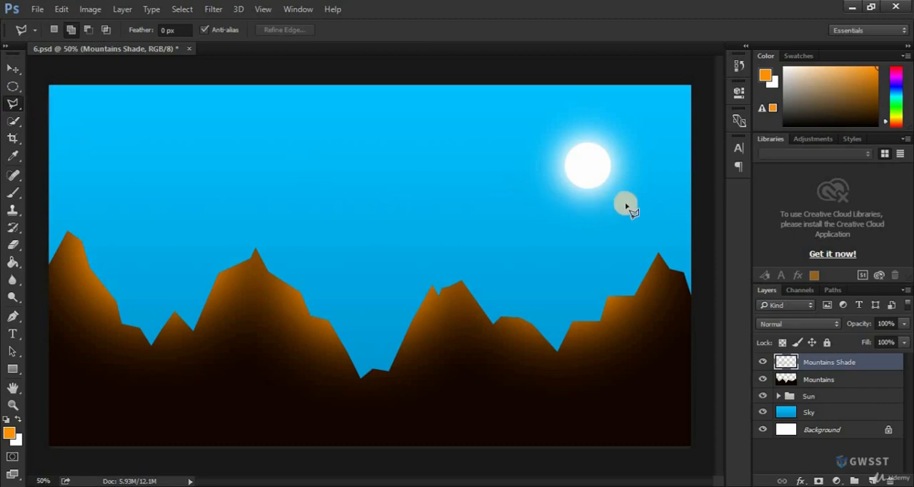
left_click(658, 234)
left_click(659, 262)
left_click(663, 269)
left_click(662, 290)
left_click(664, 305)
left_click(667, 347)
left_click(689, 386)
left_click(705, 327)
left_click(707, 252)
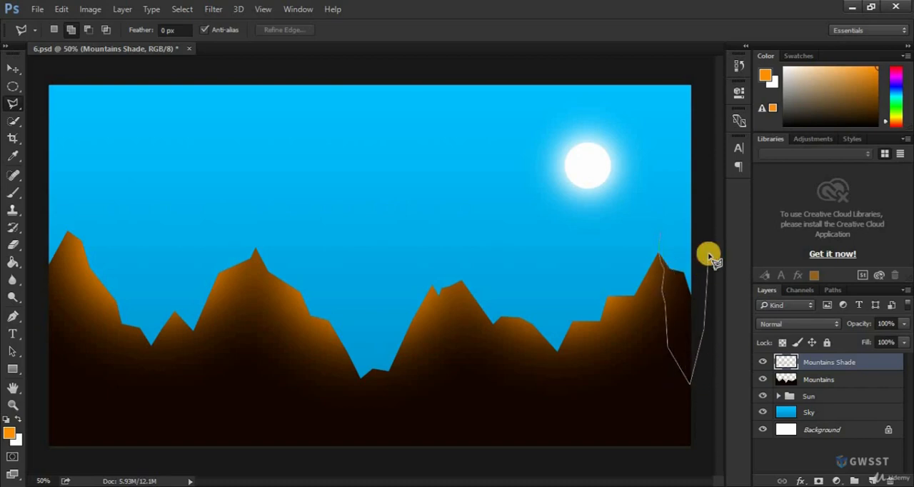
left_click(660, 236)
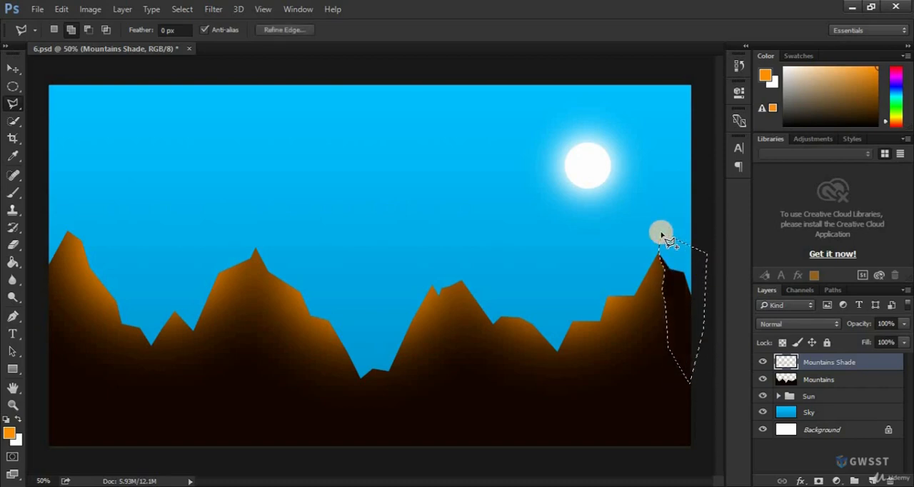
key("ctrl+d")
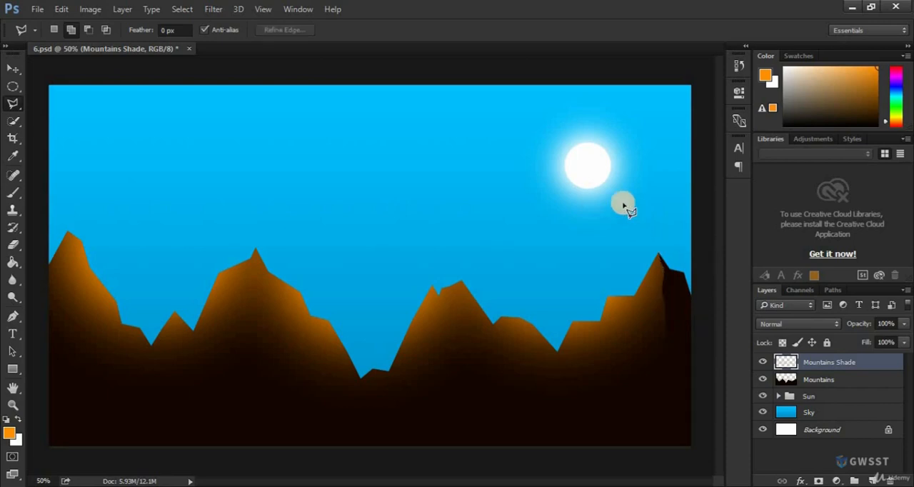
Lasso a narrow wedge across the valley beside the rightmost mountain, clear its orange shading and deselect.
left_click(542, 265)
left_click(571, 323)
left_click(560, 401)
left_click(548, 349)
left_click(542, 266)
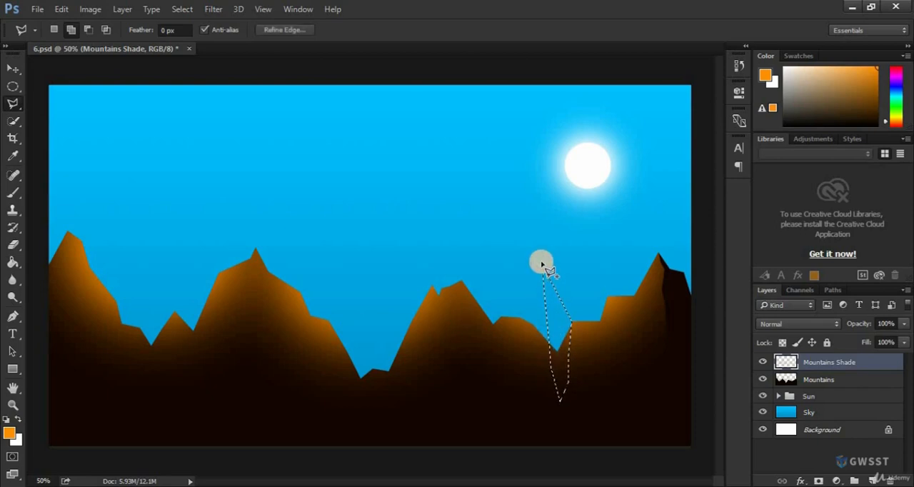
key("ctrl+d")
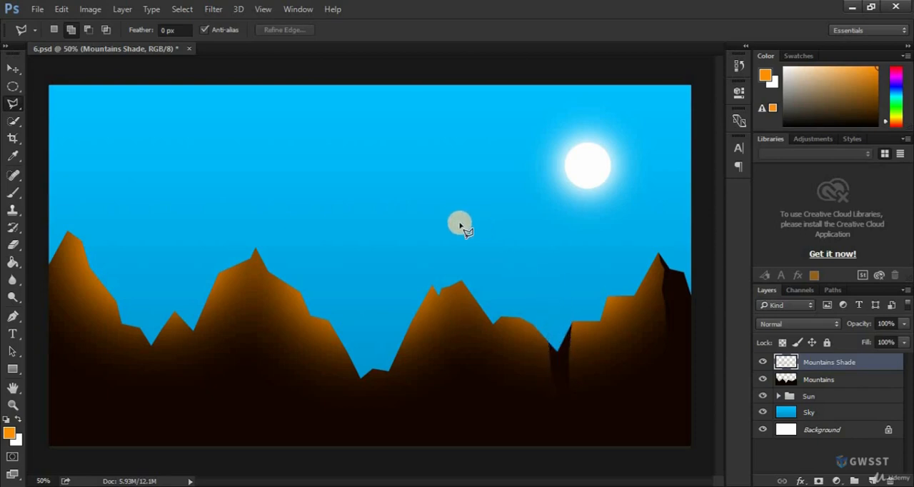
Lasso a jagged strip running down between the two summits of the central-right mountain, clear its orange shading and deselect.
left_click(459, 229)
left_click(462, 281)
left_click(455, 315)
left_click(443, 331)
left_click(442, 371)
left_click(426, 376)
left_click(435, 290)
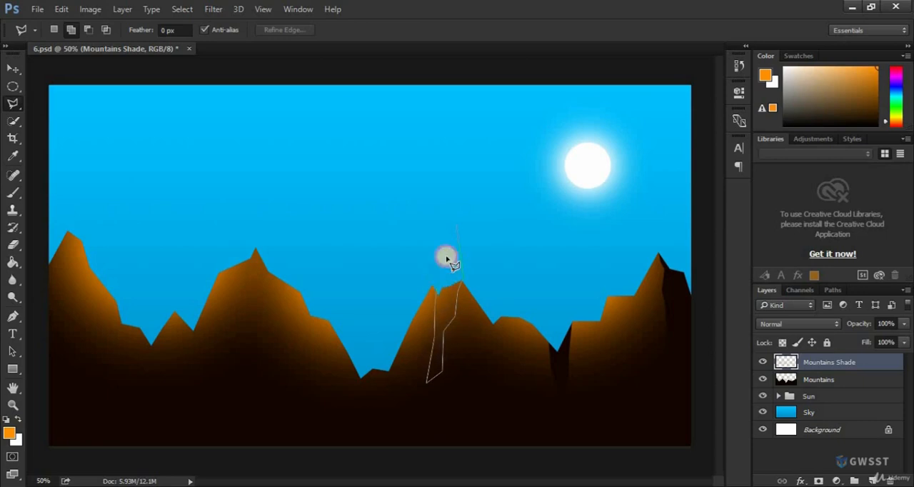
double_click(456, 223)
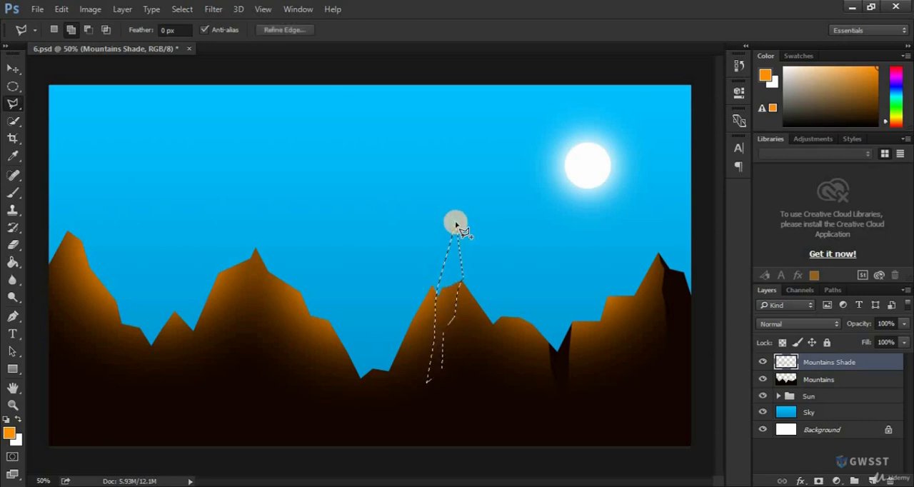
key("ctrl+d")
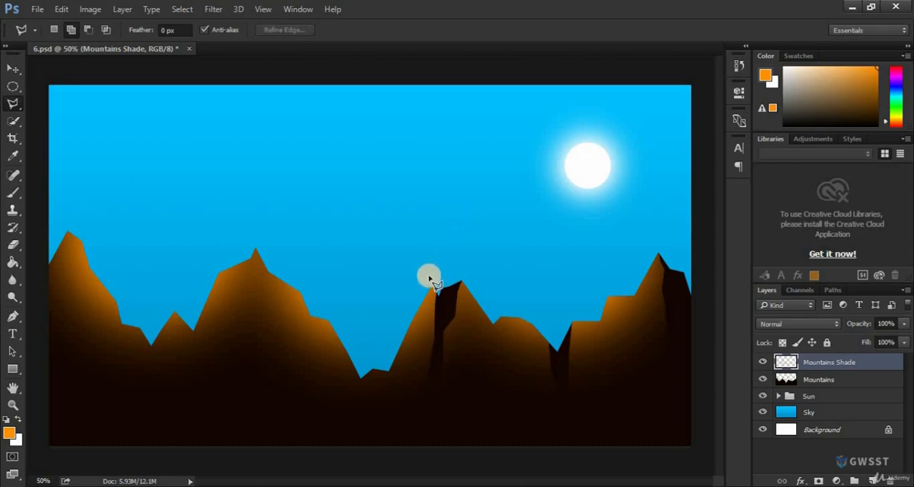
Lasso the far side of the central-right mountain and the deep valley beside it, clear the orange shading there and deselect.
left_click(419, 254)
left_click(431, 287)
left_click(437, 337)
left_click(432, 369)
left_click(424, 399)
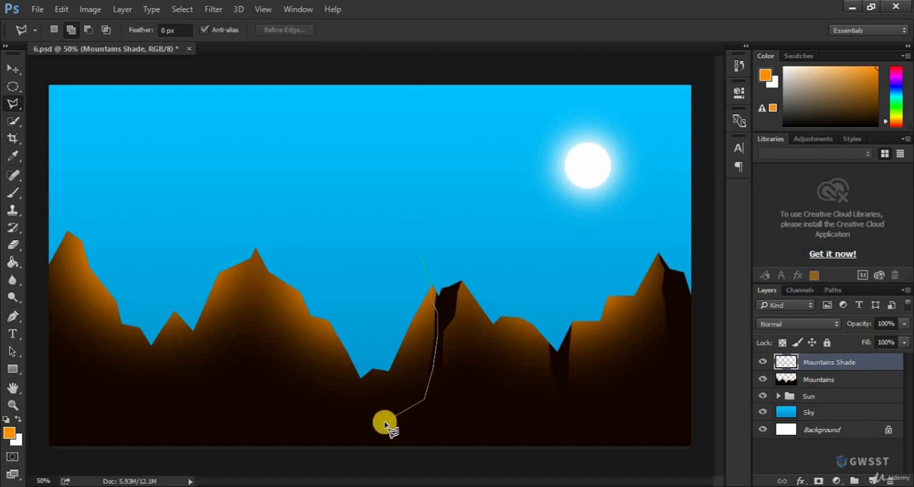
left_click(384, 421)
left_click(352, 421)
left_click(337, 391)
left_click(341, 341)
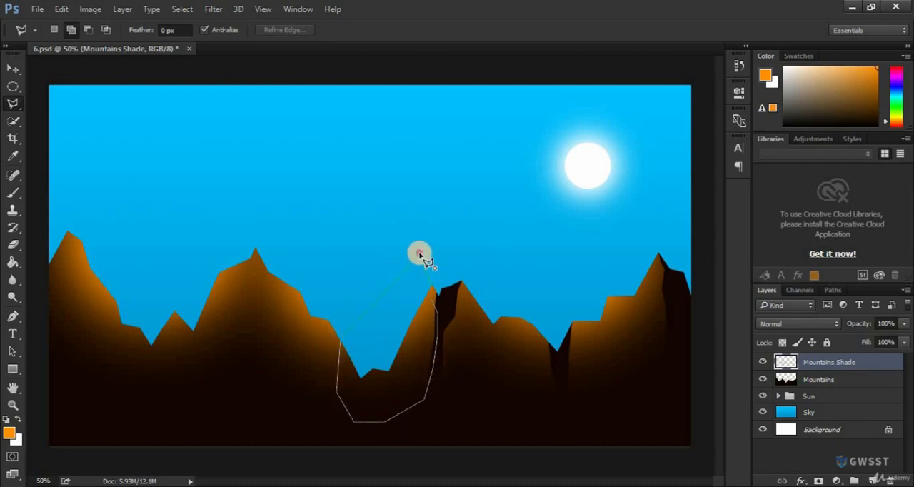
left_click(419, 254)
key("Delete")
key("ctrl+d")
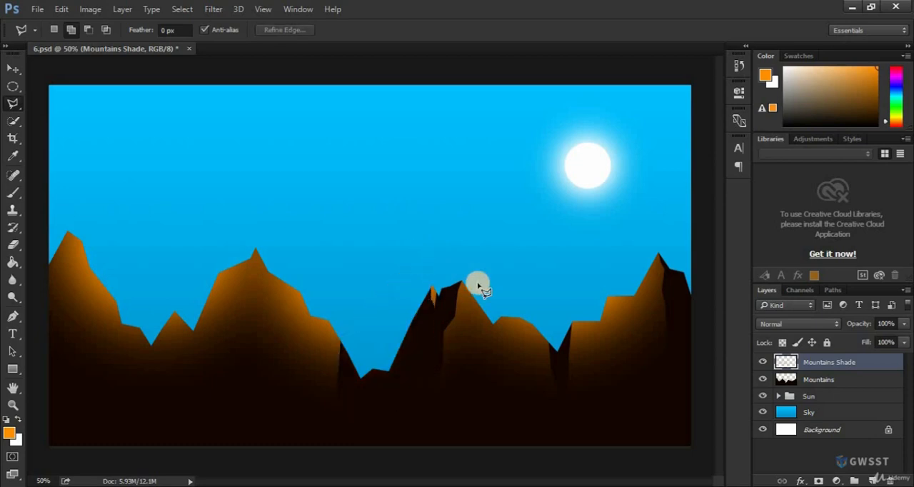
Lasso a small wedge below the notch just right of the central-right summit, clear its orange shading and deselect.
left_click(501, 326)
left_click(491, 359)
left_click(483, 312)
double_click(509, 297)
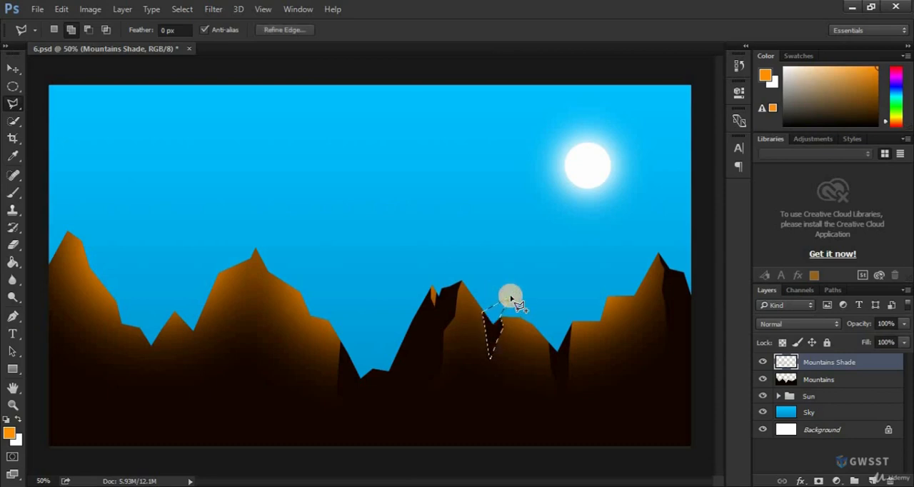
key("ctrl+d")
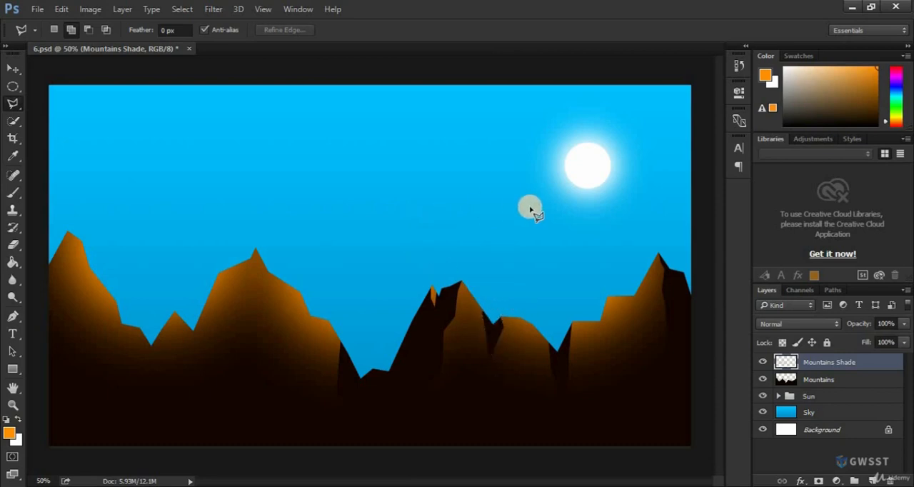
Lasso the side of the central-left mountain facing away from the sun, from summit to valley, clear its orange shading and deselect.
left_click(272, 212)
mouse_move(256, 250)
left_mouse_down()
mouse_move(239, 328)
mouse_move(190, 408)
mouse_move(178, 359)
mouse_move(184, 318)
mouse_move(217, 258)
mouse_move(272, 216)
left_mouse_up()
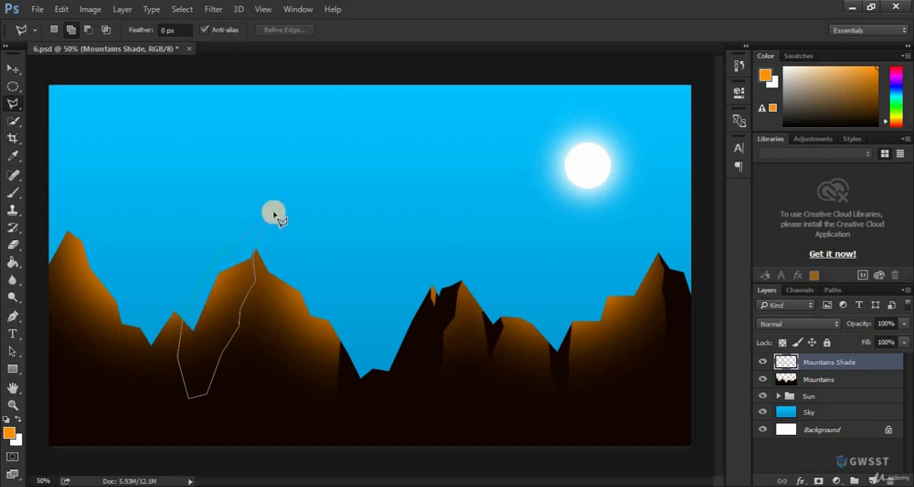
left_click(273, 212)
key("Delete")
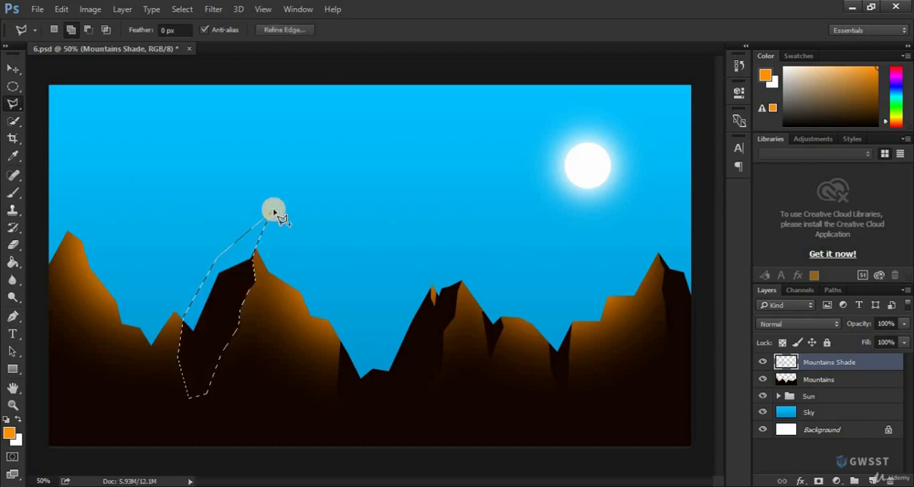
key("ctrl+d")
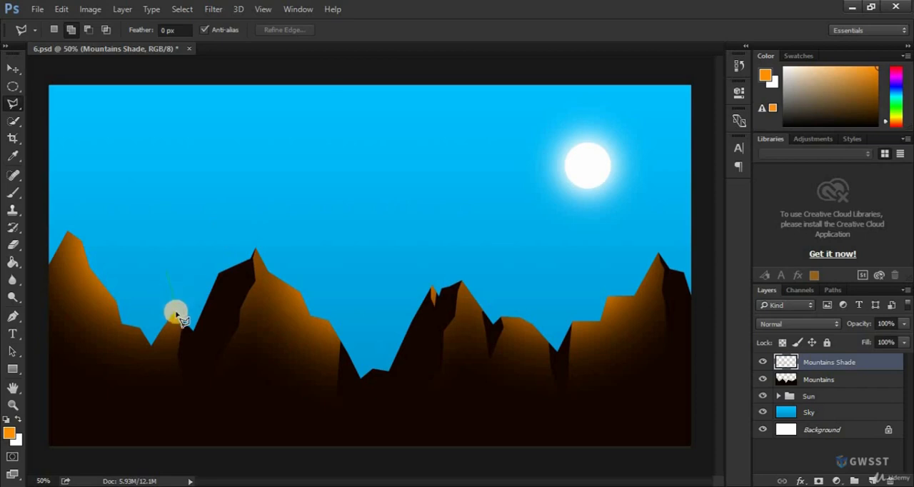
Lasso the facet running from the small peak on the left into the valley beside it, clear its orange shading and deselect.
left_click_drag(176, 315, 144, 372)
left_click(139, 334)
left_click(150, 325)
left_click(163, 284)
double_click(167, 274)
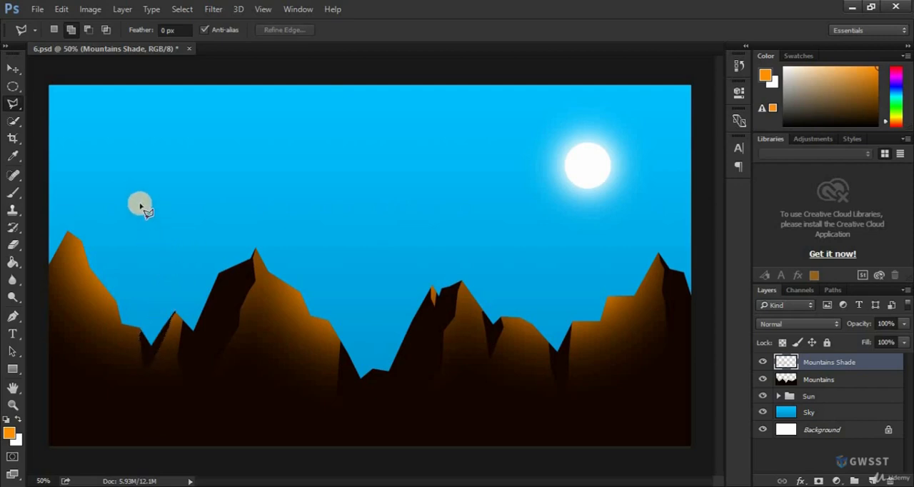
Lasso the leftmost mountain's side facing away from the sun out past the canvas edge, clear its orange shading, deselect and save.
left_click(68, 235)
left_click(75, 288)
left_click(62, 293)
left_click(60, 331)
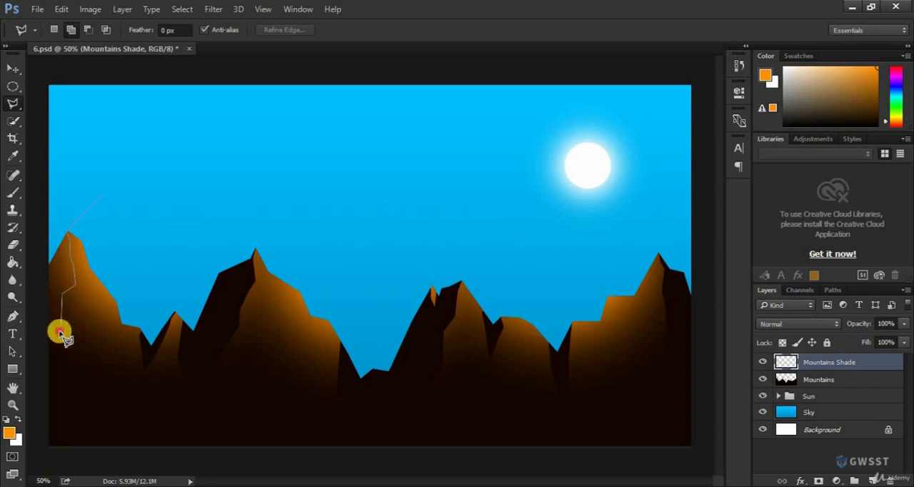
left_click(34, 364)
left_click(35, 250)
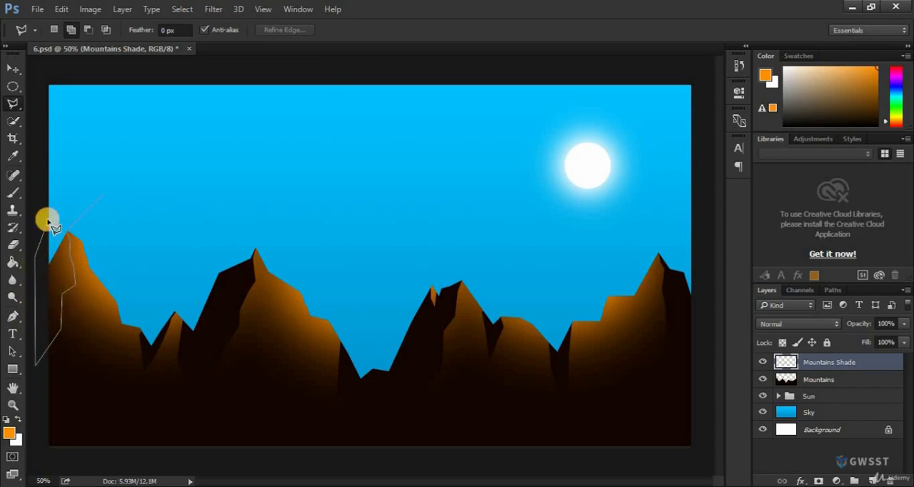
left_click(49, 220)
left_click(104, 194)
left_click(105, 194)
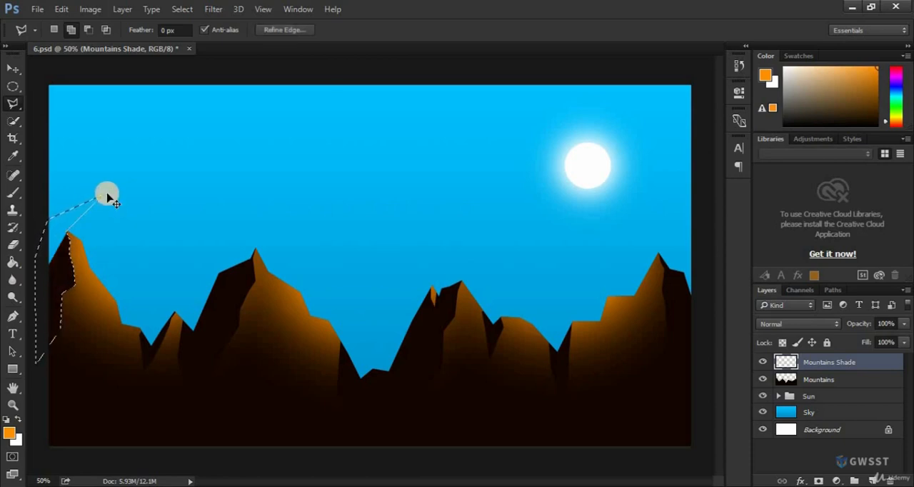
key("ctrl+z")
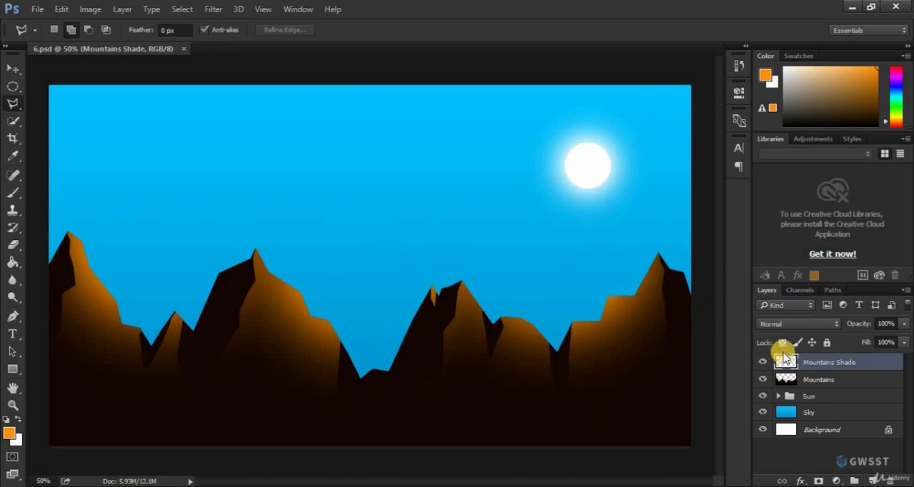
Group the Mountains Shade and Mountains layers and name the group Mountains.
left_click(838, 384, "shift")
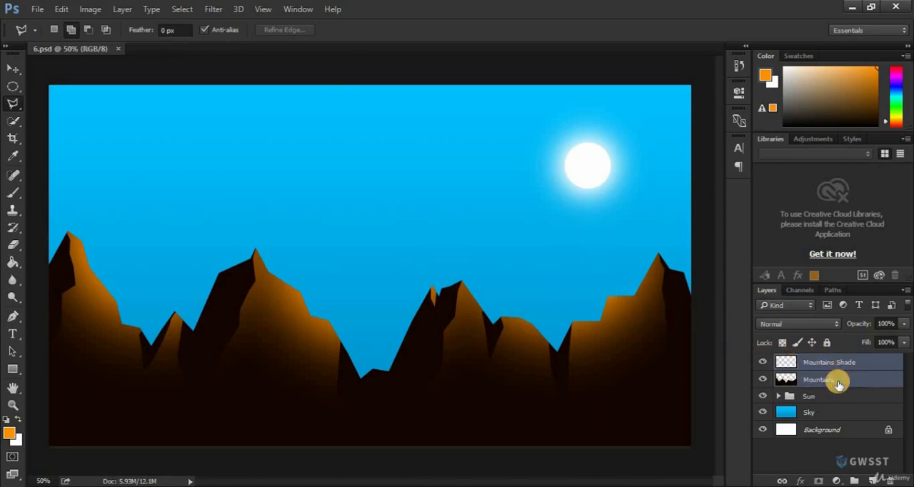
key("ctrl+g")
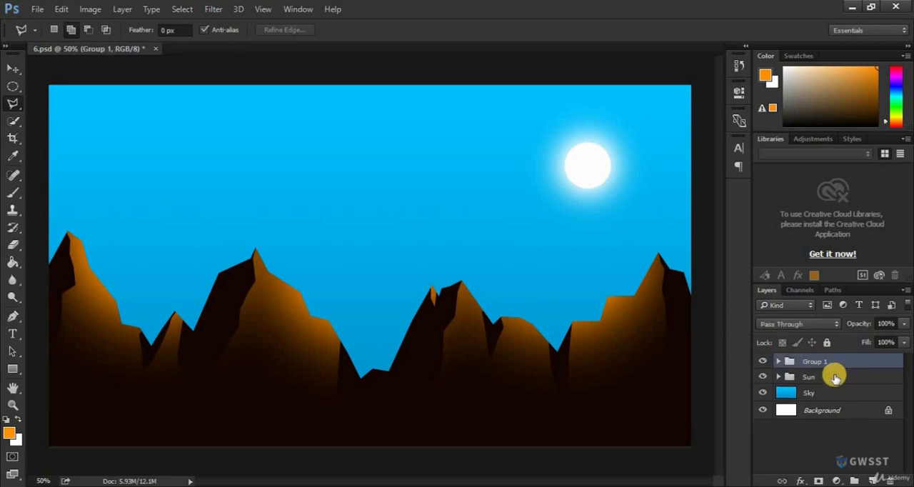
double_click(814, 362)
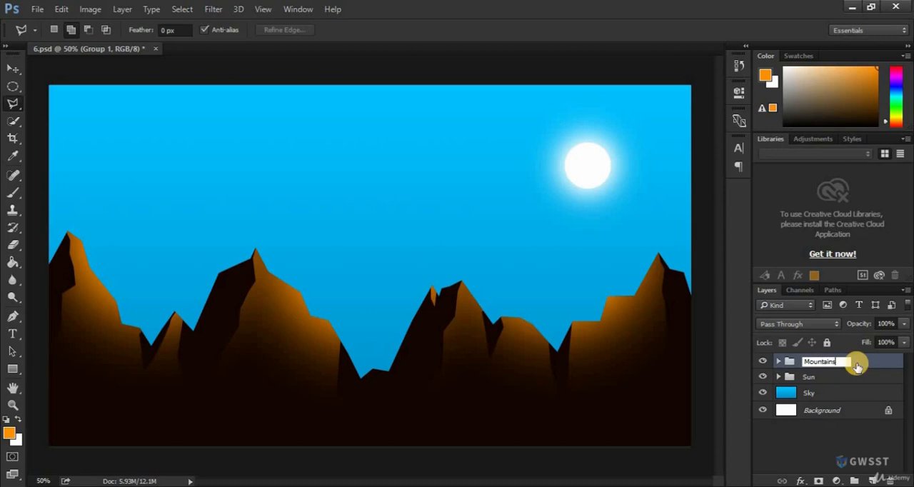
key("Return")
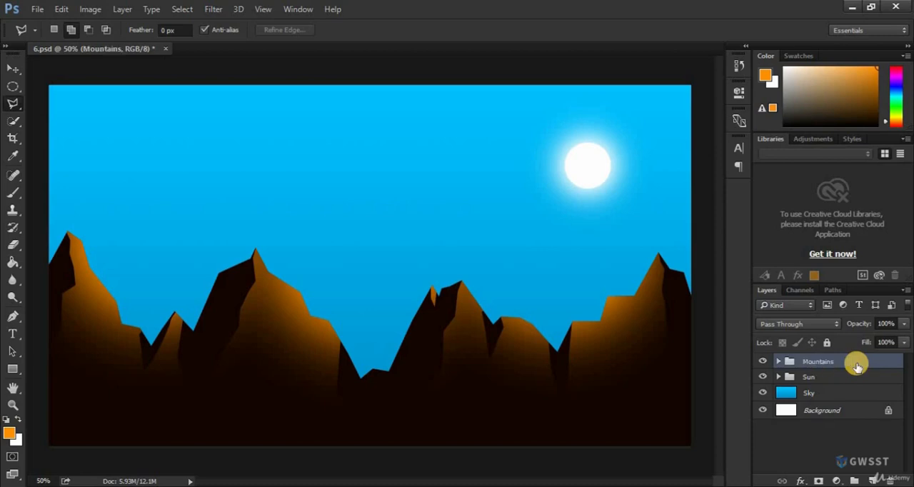
Expand the Mountains group, hide and show it, its two layers and the Sun group to examine each one, and collapse it.
left_click(779, 361)
left_click(762, 361)
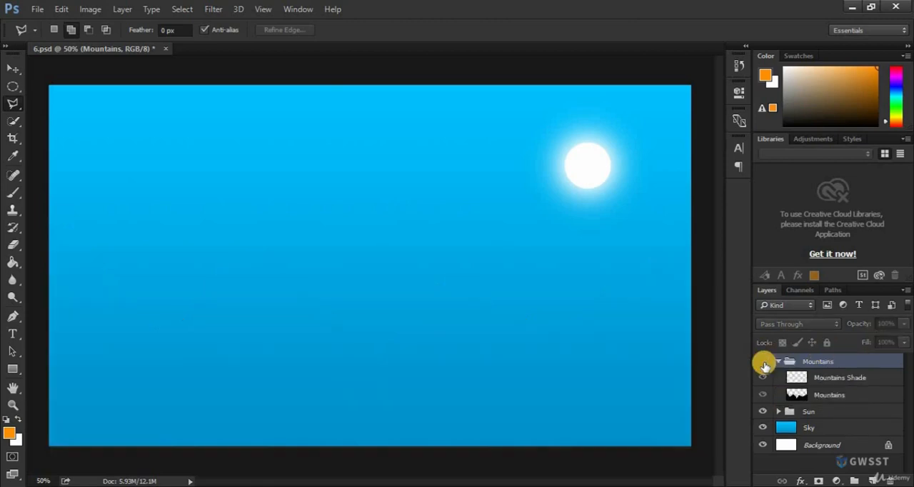
left_click(762, 361)
left_click(763, 378)
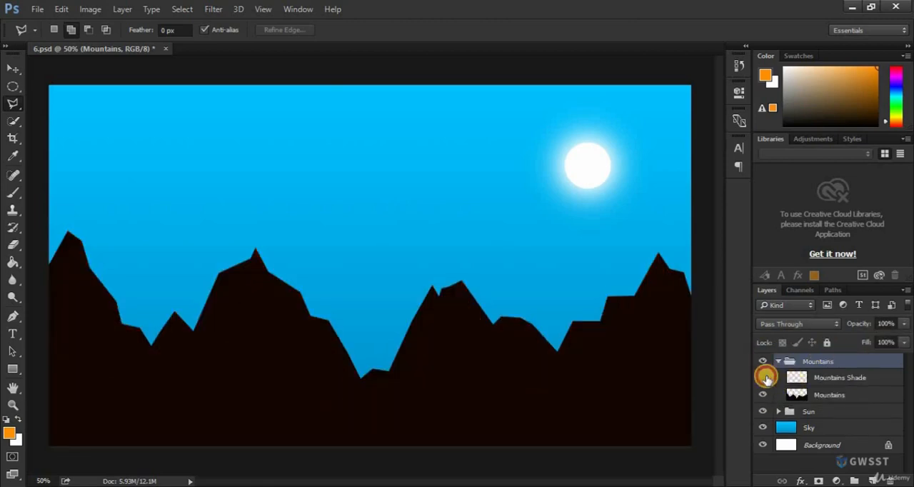
left_click(764, 377)
left_click(762, 395)
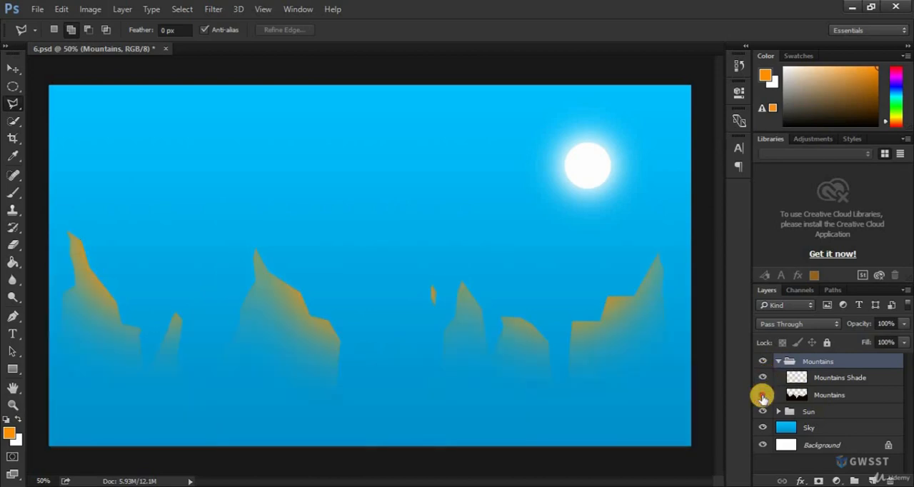
left_click(763, 396)
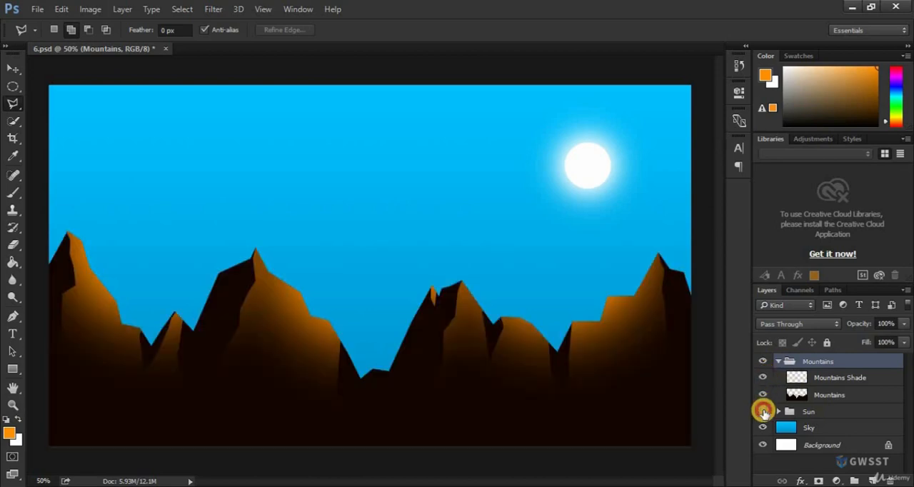
left_click(763, 412)
left_click(763, 412)
left_click(778, 362)
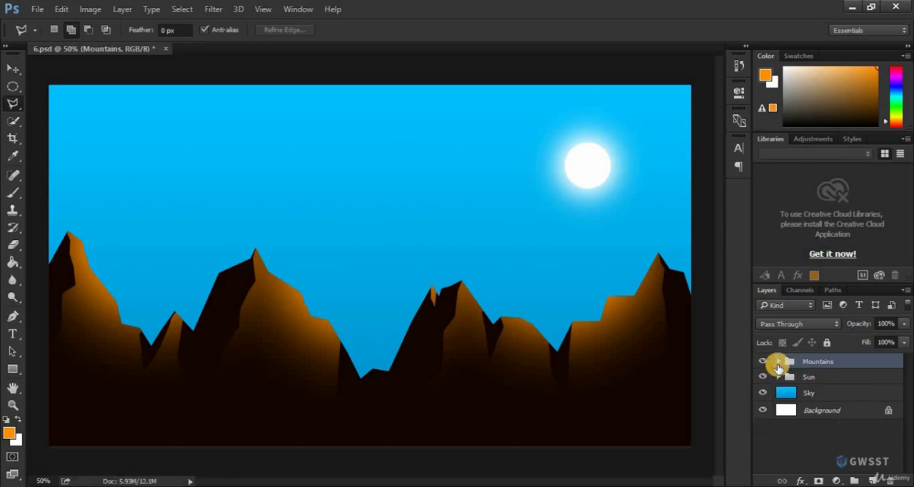